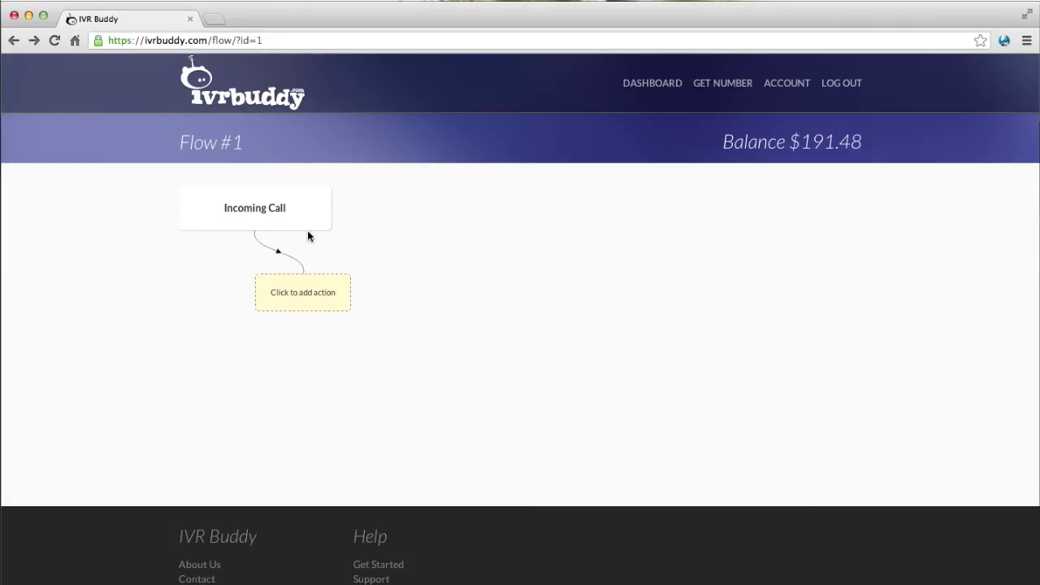
Add an Opening Hours step after Incoming Call, keeping the Europe/Copenhagen time zone.
left_click(309, 301)
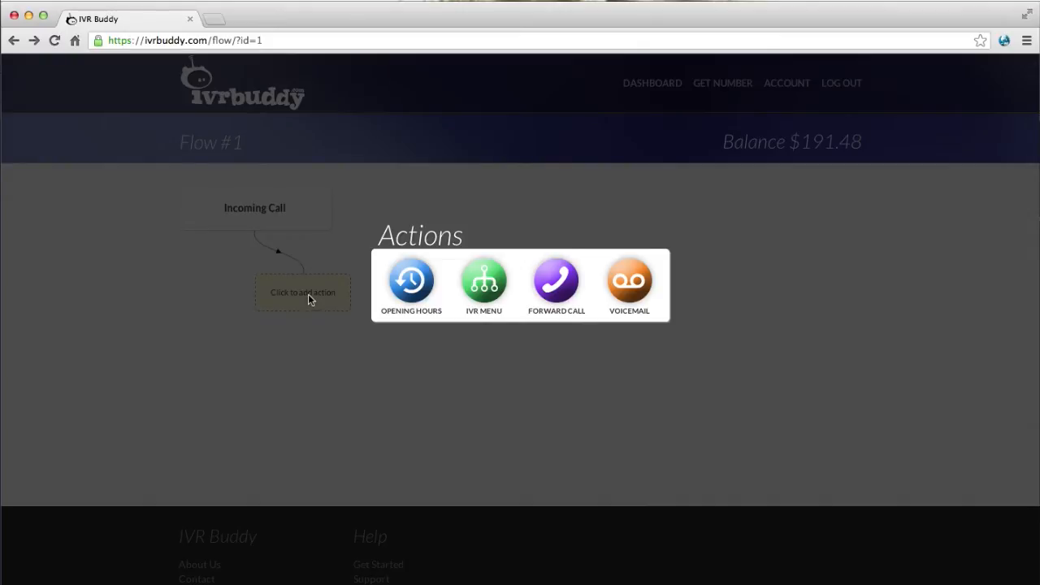
left_click(409, 293)
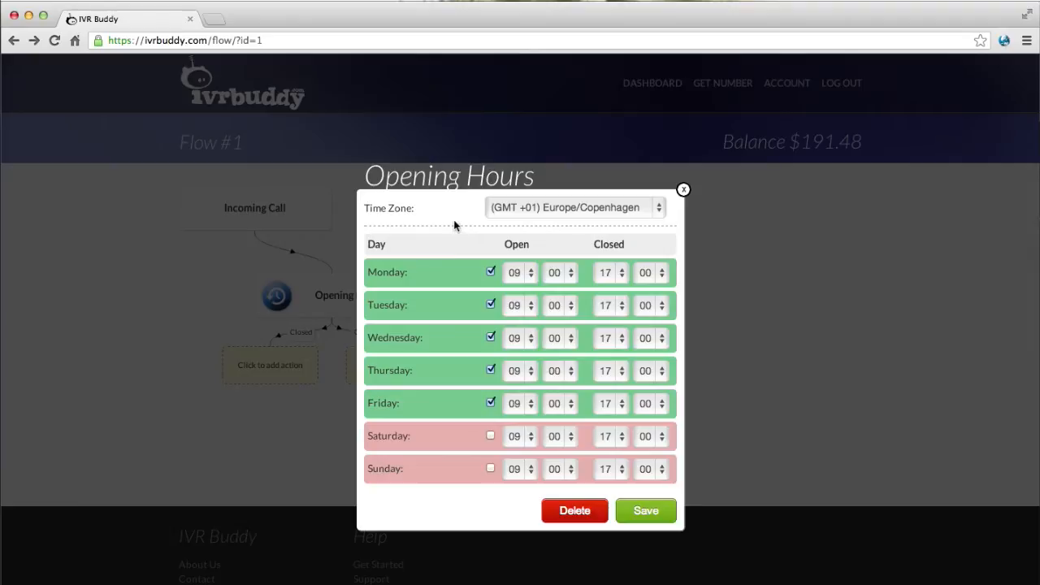
left_click(508, 209)
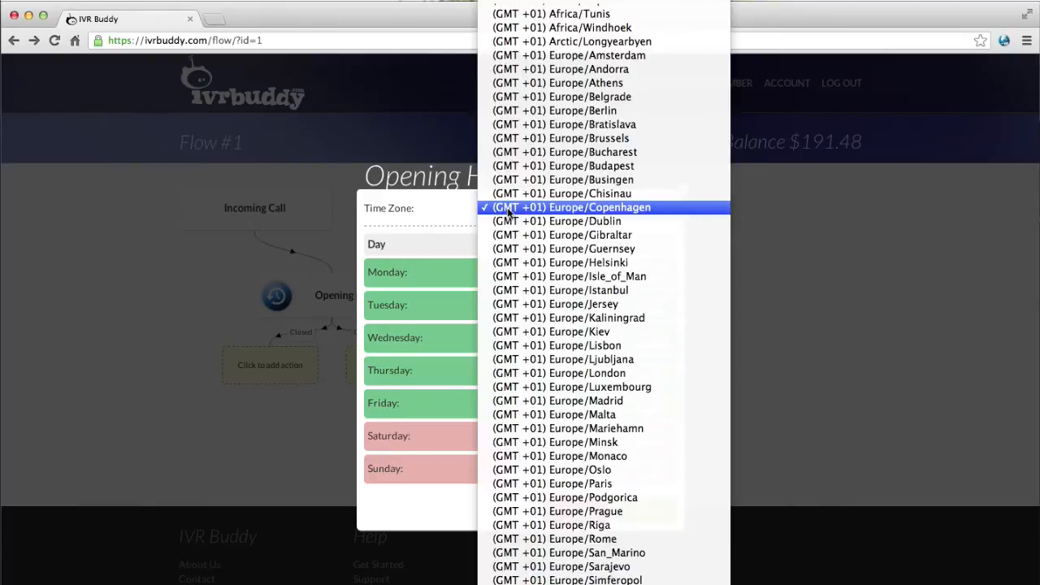
left_click(509, 210)
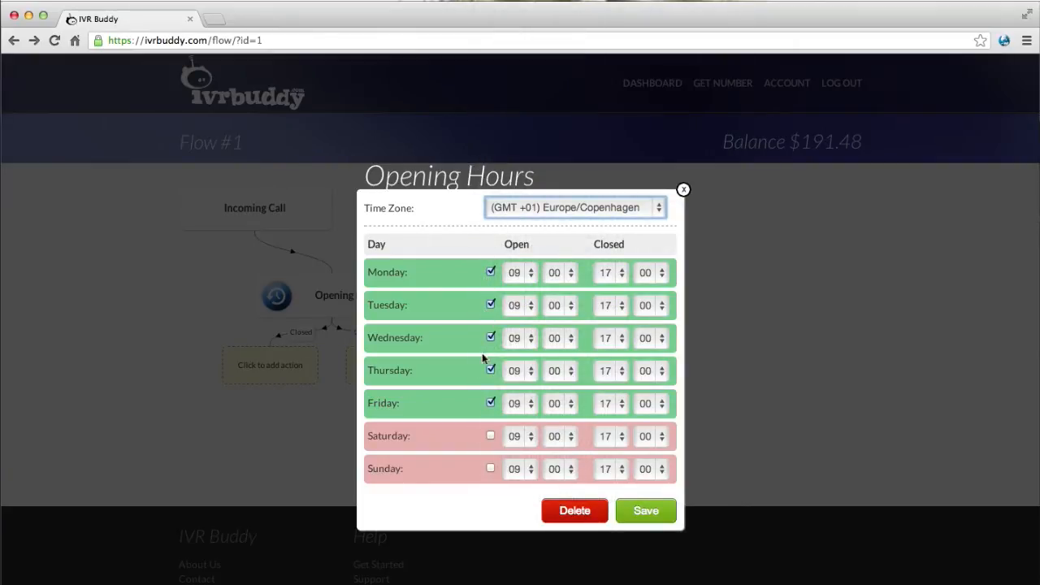
Make Thursday close at 20, open Saturday from 11 to 15, and save the hours.
left_click(621, 370)
left_click(619, 412)
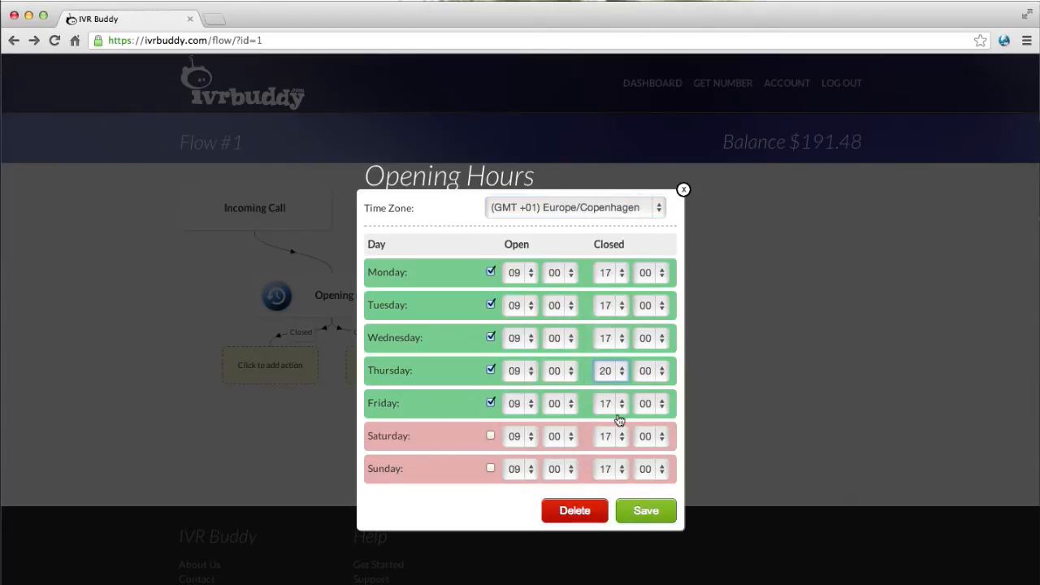
left_click(491, 437)
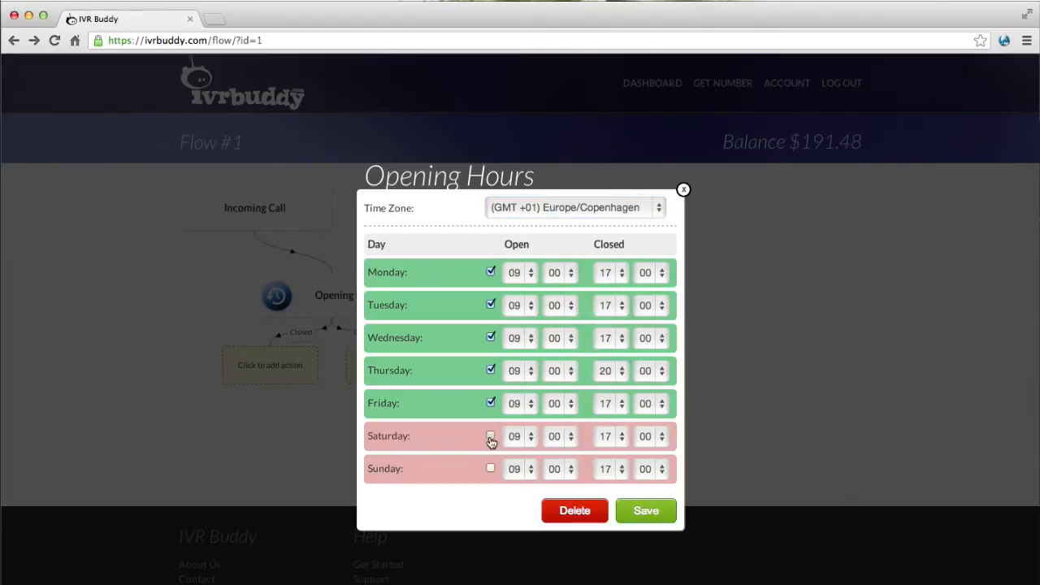
left_click(511, 439)
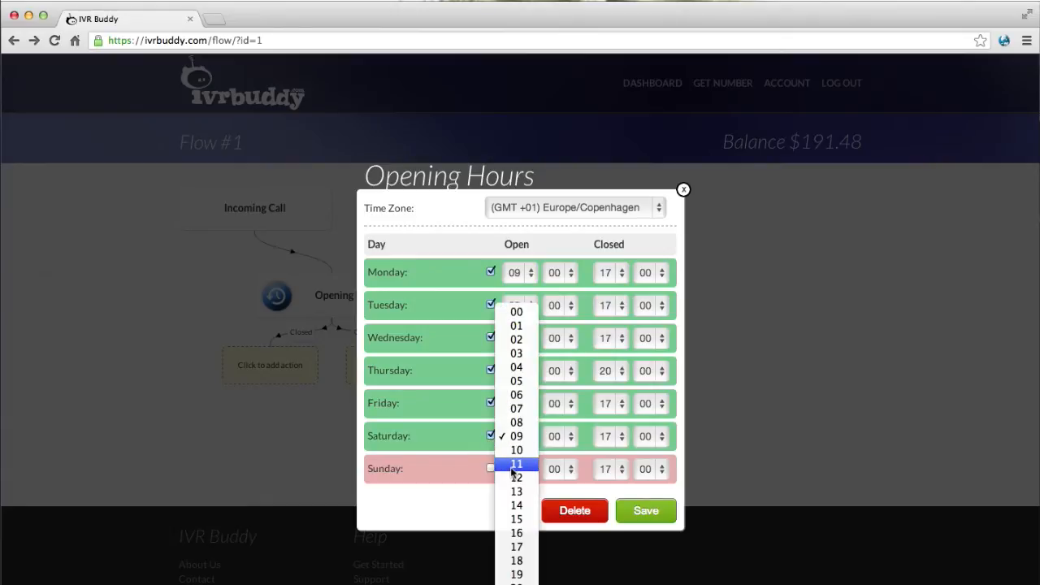
left_click(512, 468)
left_click(605, 436)
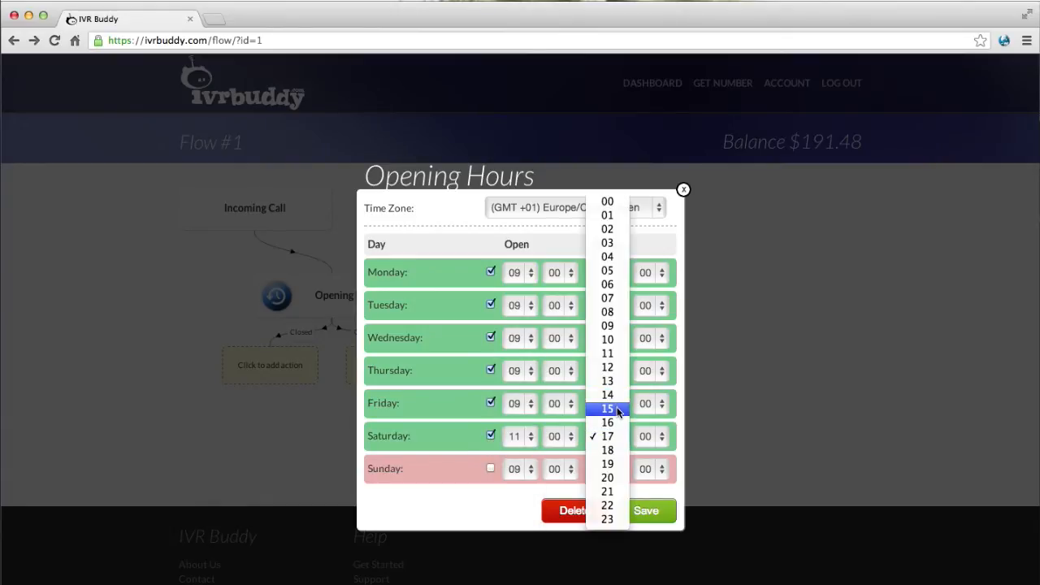
left_click(617, 411)
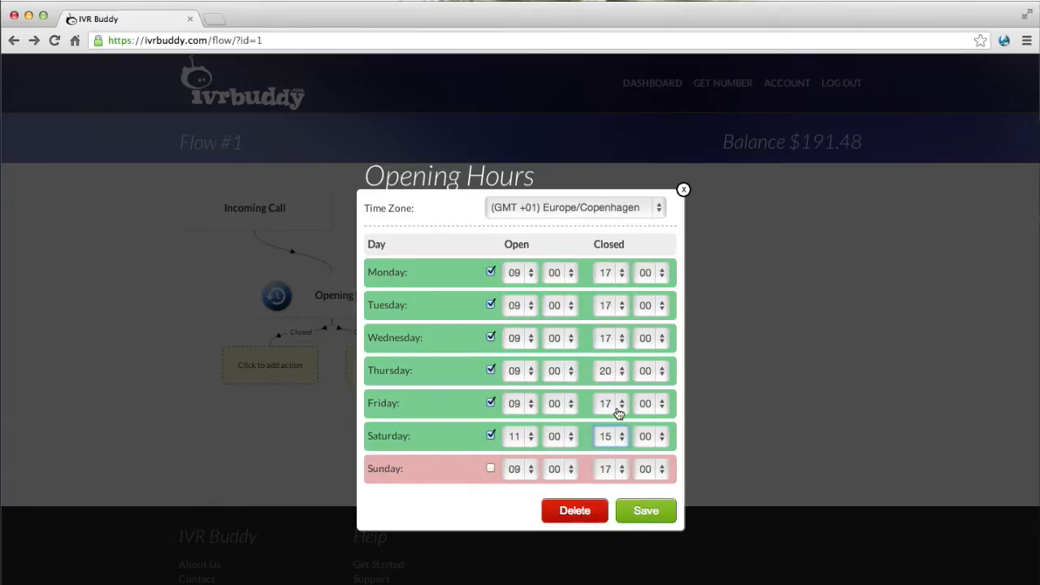
left_click(648, 512)
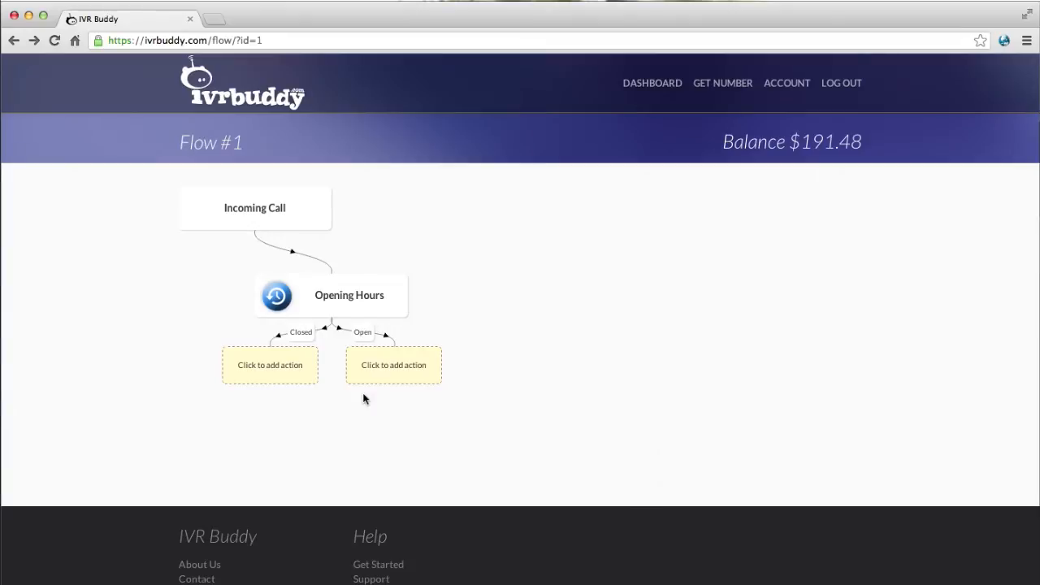
Rearrange the nodes and attach a Voicemail step to the Closed branch.
left_click_drag(283, 376, 239, 398)
mouse_move(327, 305)
left_mouse_down()
mouse_move(384, 270)
mouse_move(320, 292)
left_mouse_up()
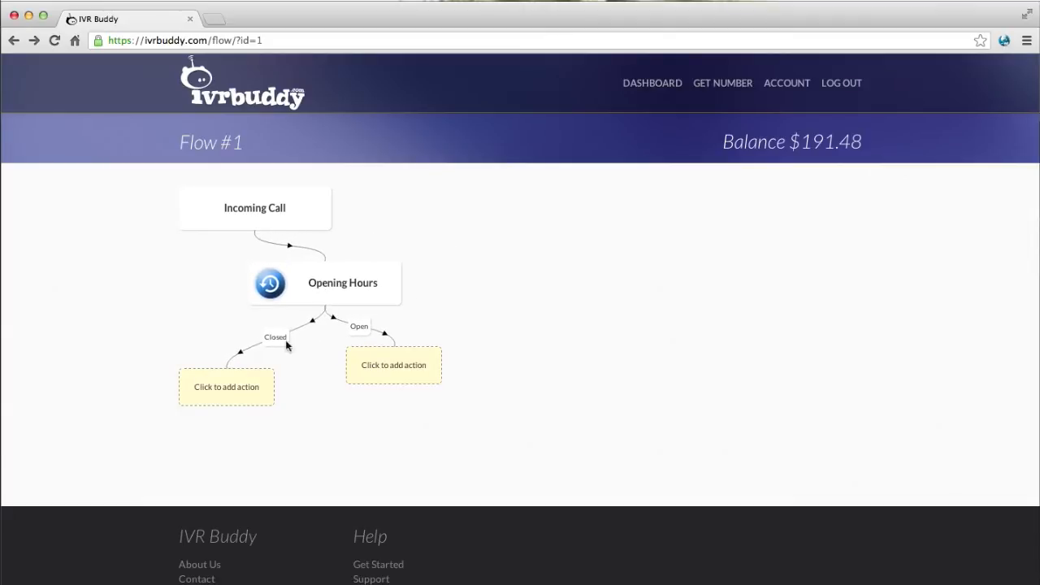
left_click(248, 383)
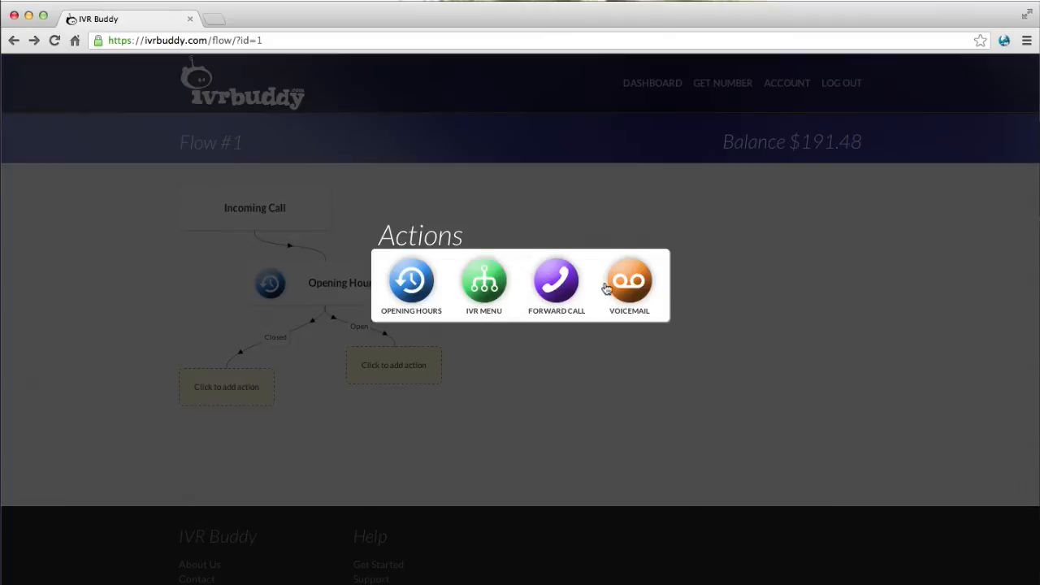
left_click(633, 281)
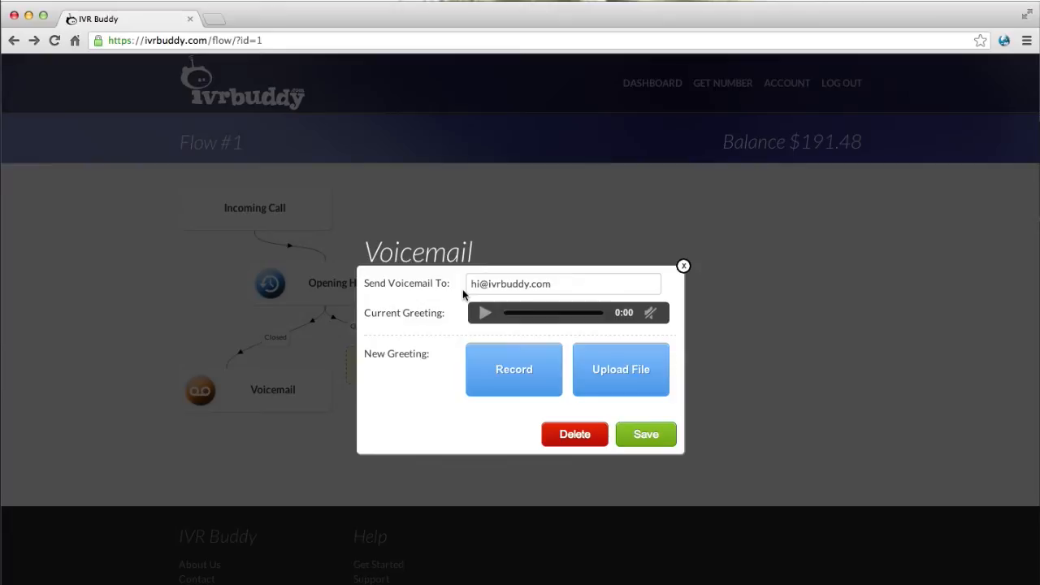
Record a new voicemail greeting, play it back, and save the Voicemail settings.
left_click(489, 378)
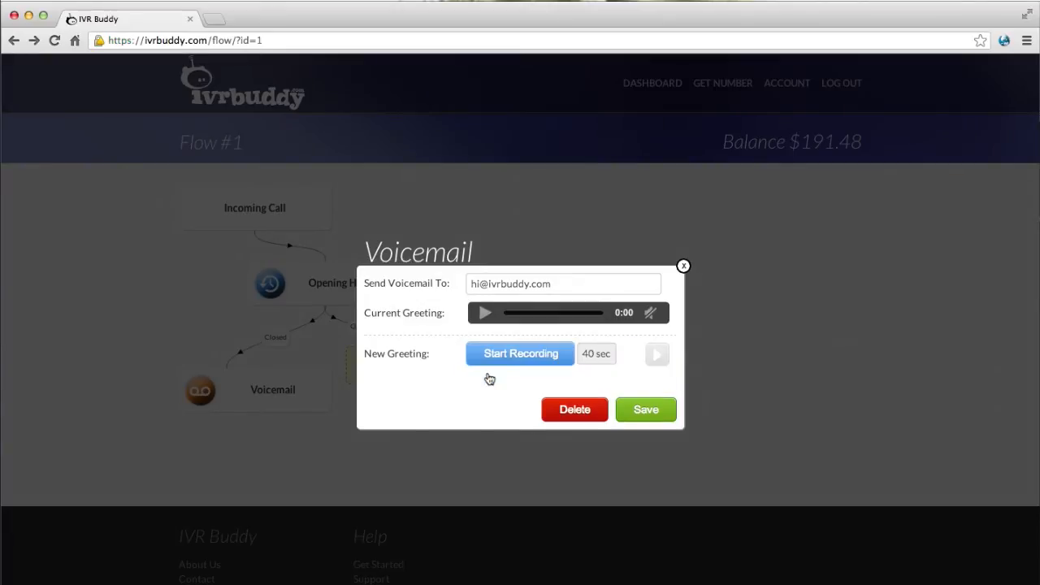
left_click(494, 358)
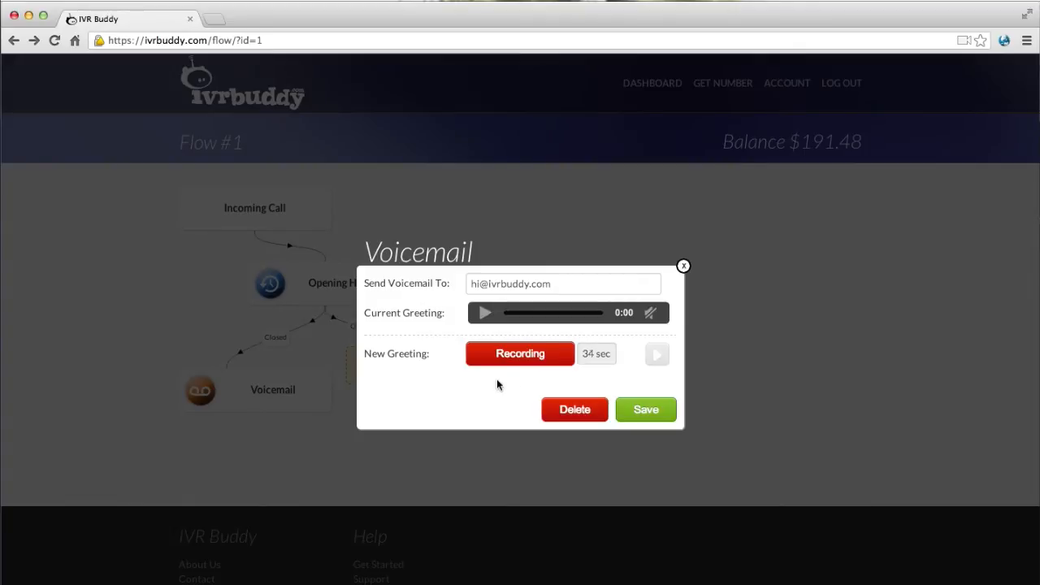
left_click(506, 355)
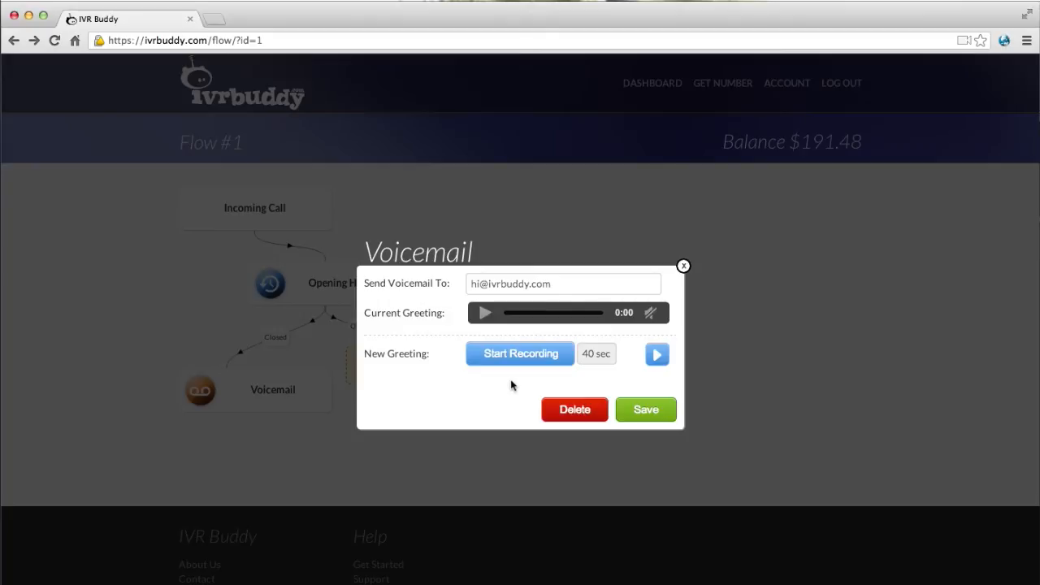
left_click(656, 354)
left_click(644, 411)
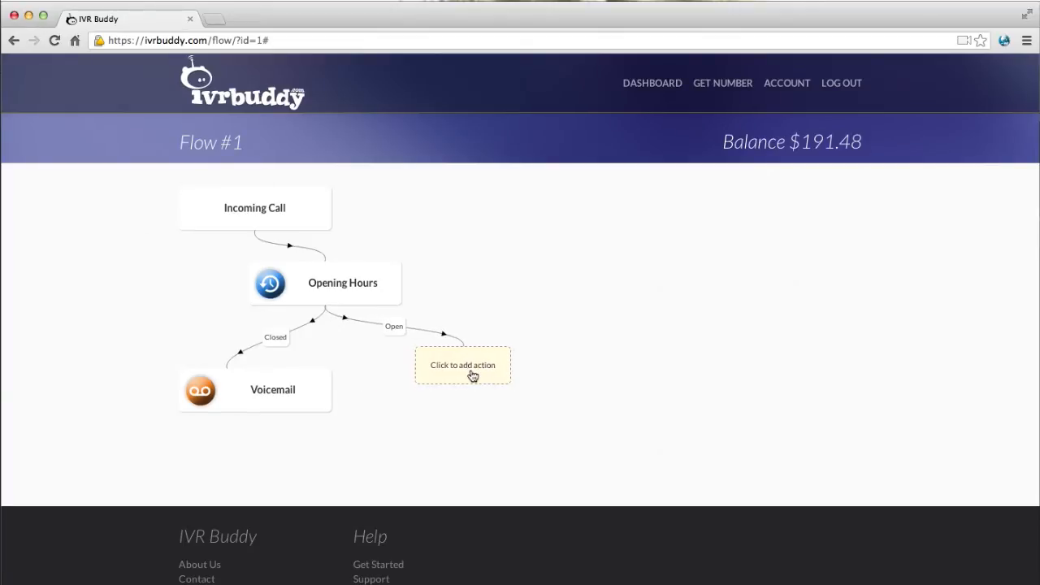
Attach an IVR Menu to the Open branch with a recorded prompt and Press 1/Press 2 options.
left_click(472, 375)
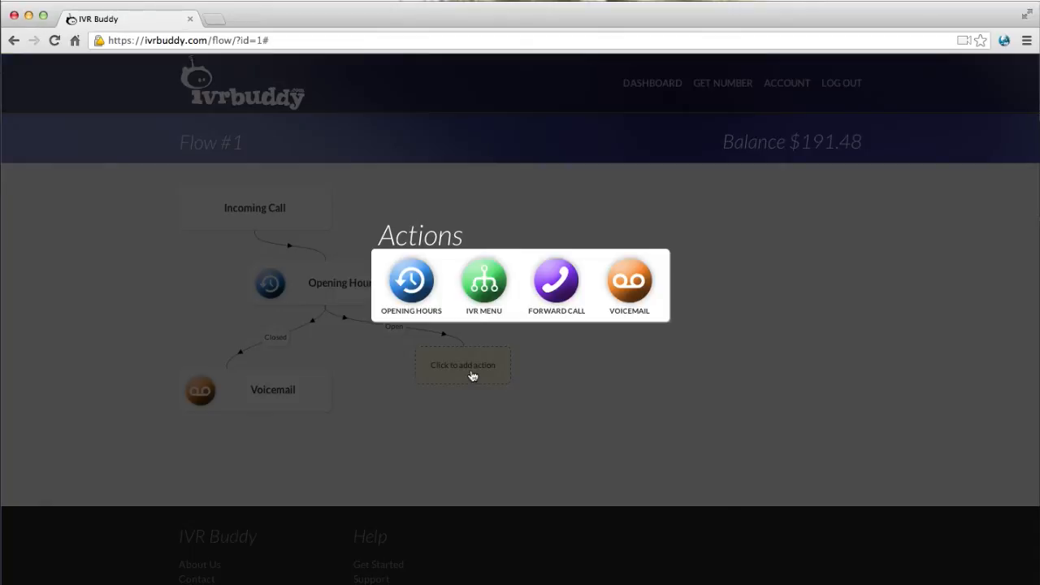
left_click(486, 291)
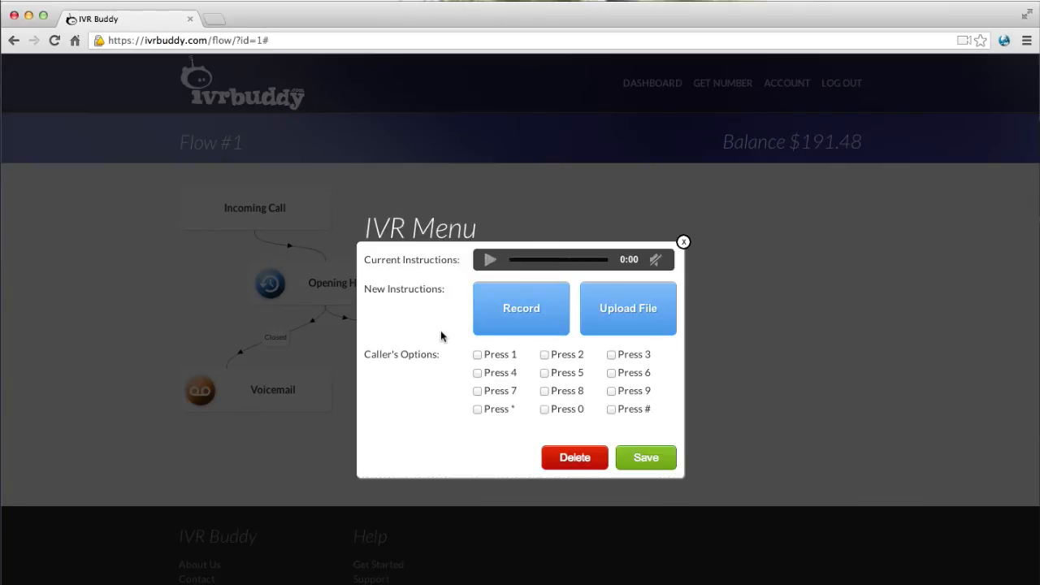
left_click(502, 319)
left_click(501, 302)
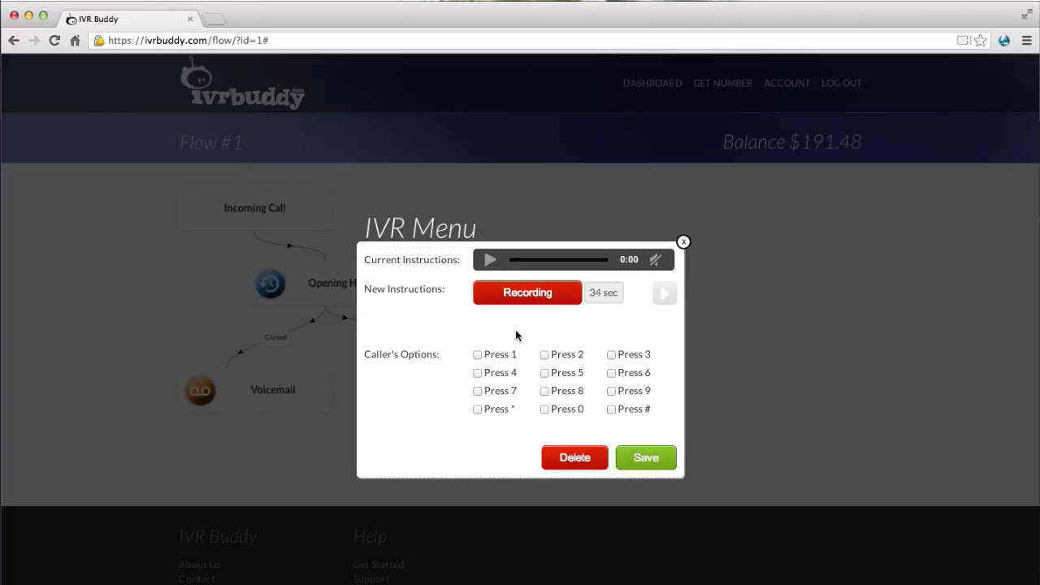
left_click(507, 292)
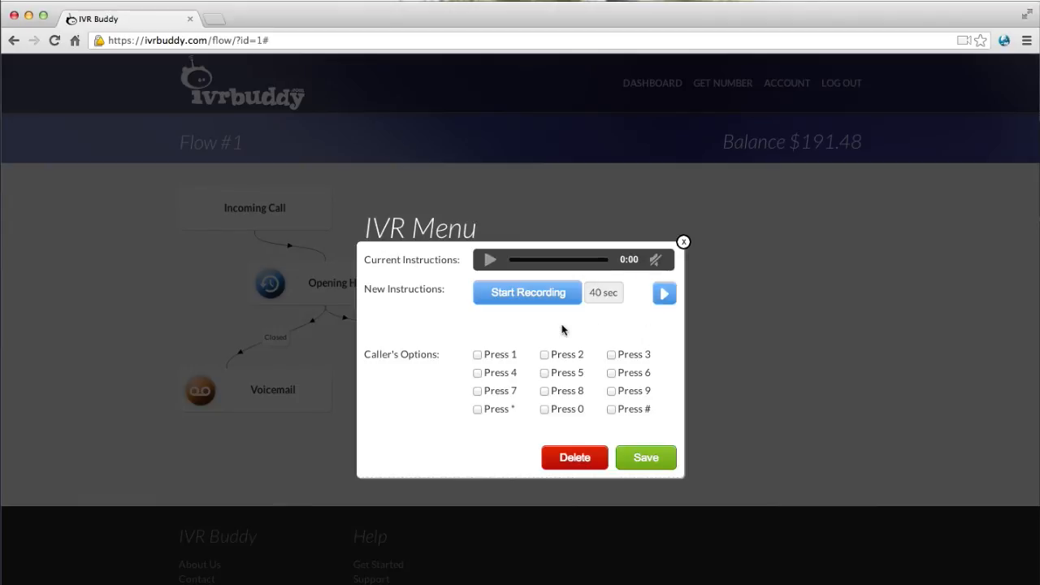
left_click(478, 355)
left_click(632, 449)
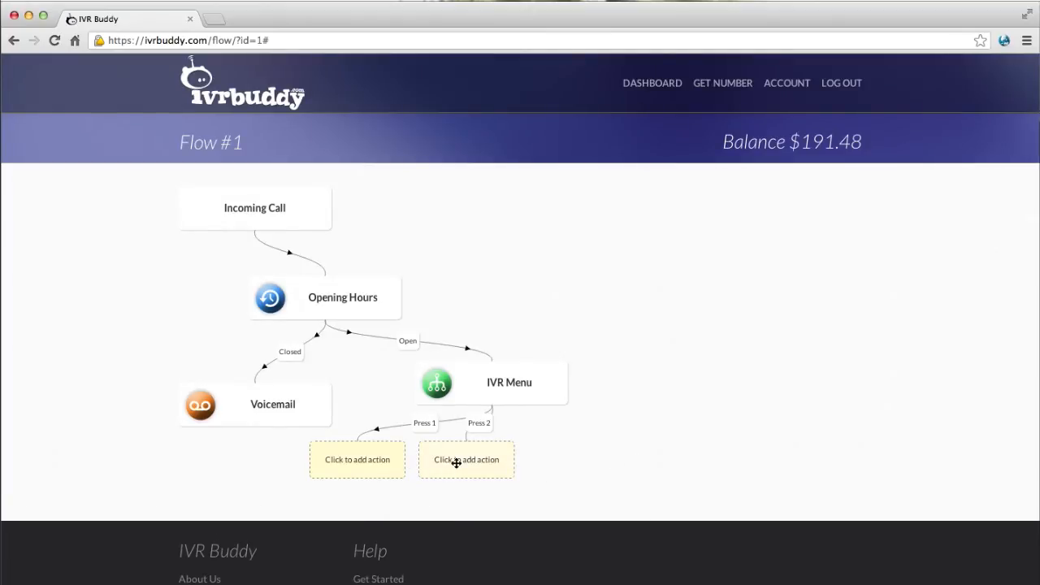
Rearrange the Press slots and add a Forward Call on Press 1 with Optimistic hold music.
left_click_drag(455, 462, 537, 482)
left_click_drag(371, 475, 387, 494)
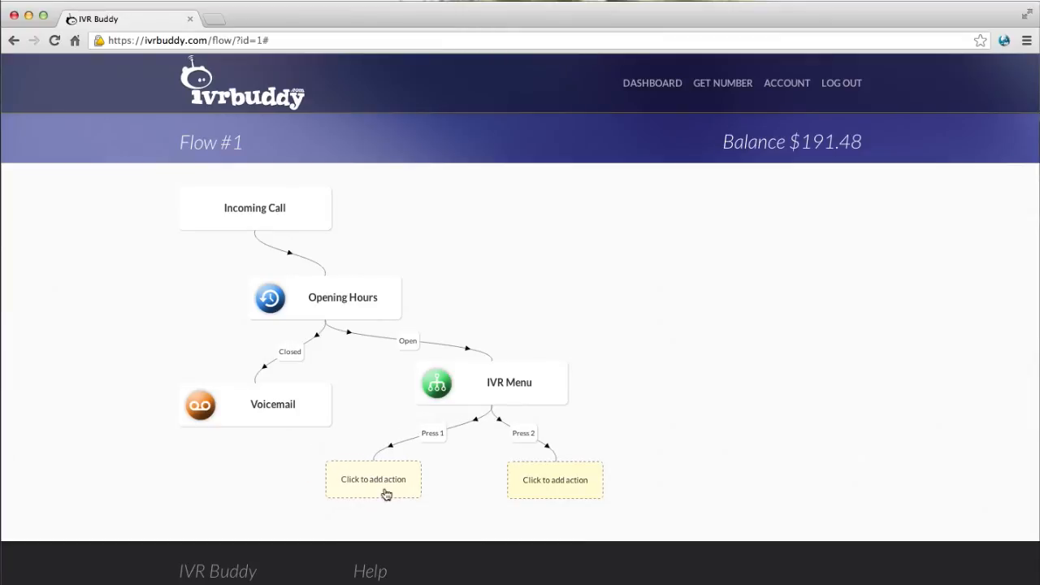
left_click(387, 495)
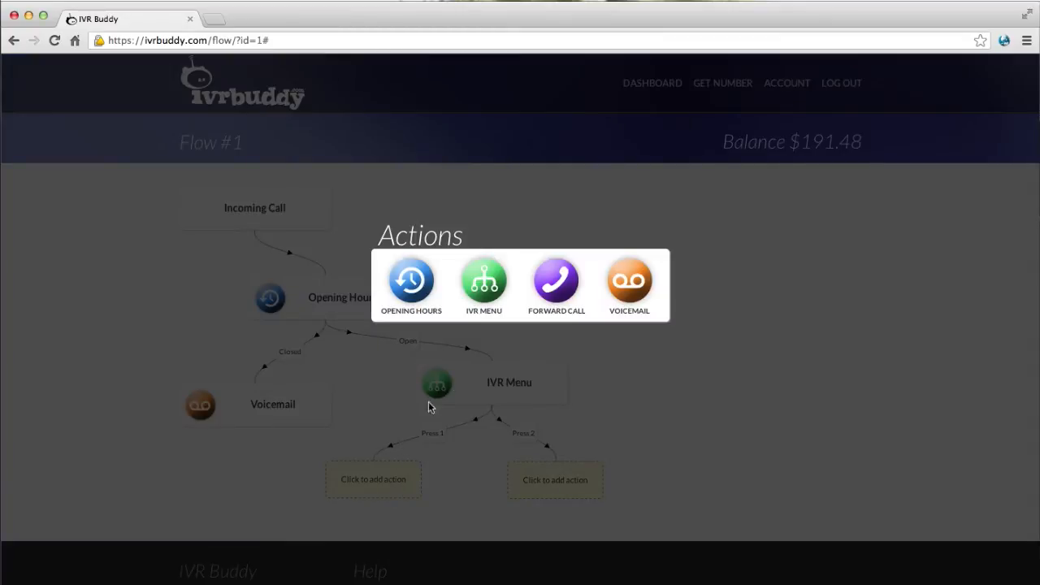
left_click(557, 290)
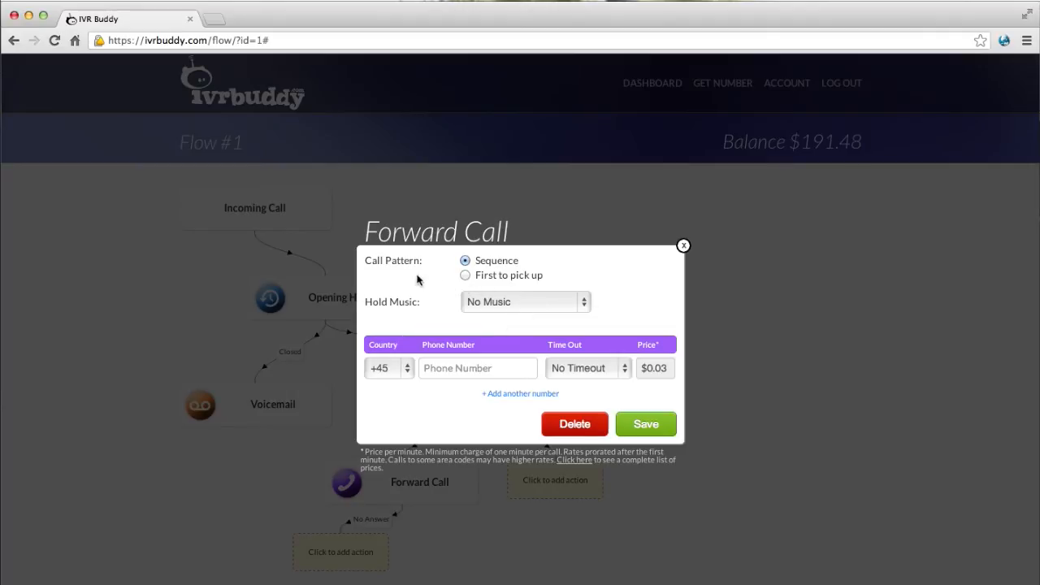
left_click(471, 310)
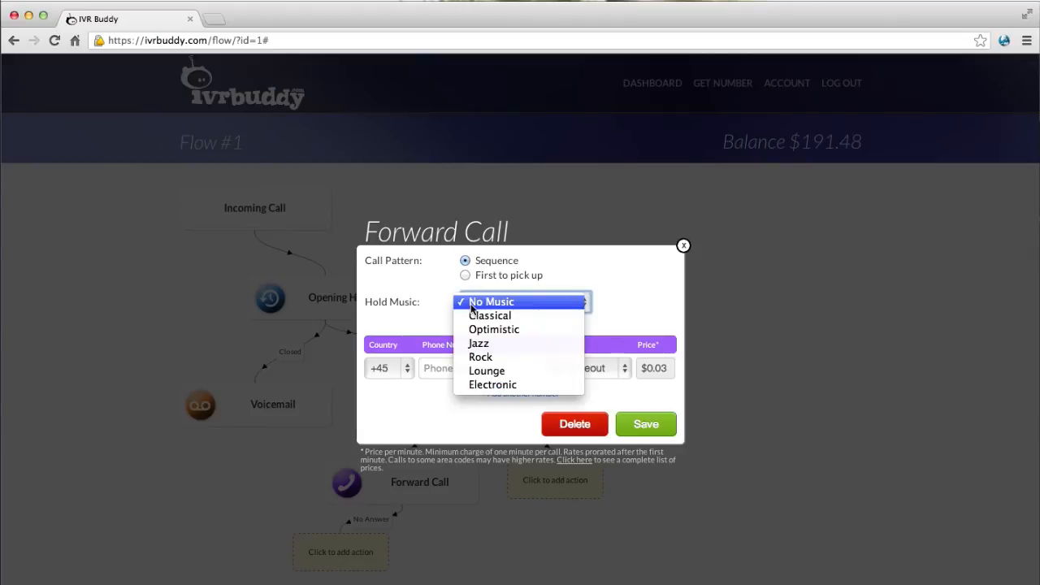
left_click(472, 329)
Set country code +1, enter the phone number, choose a 17 sec timeout, and save.
left_click(445, 368)
left_click(396, 372)
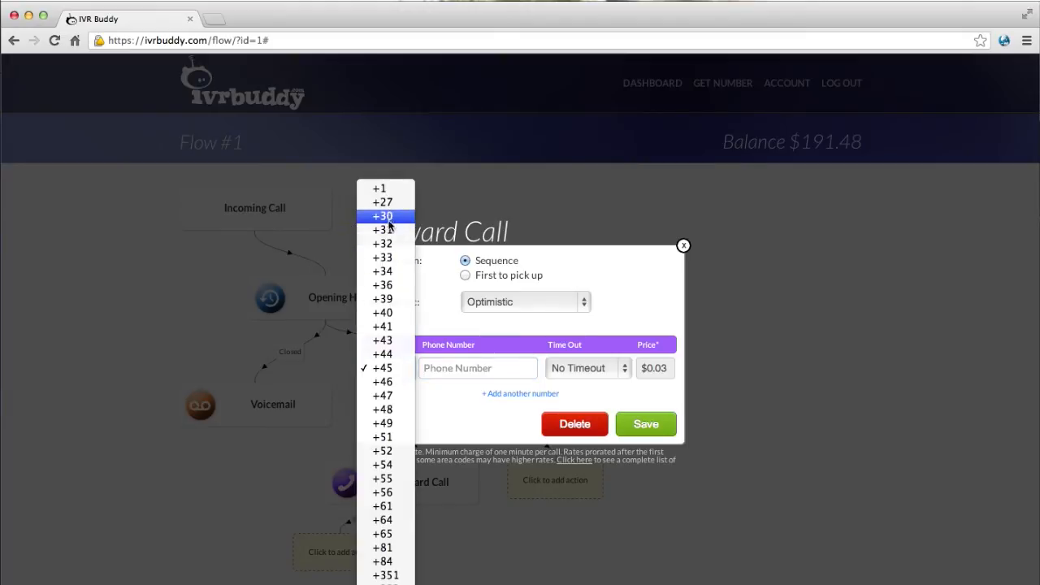
left_click(381, 188)
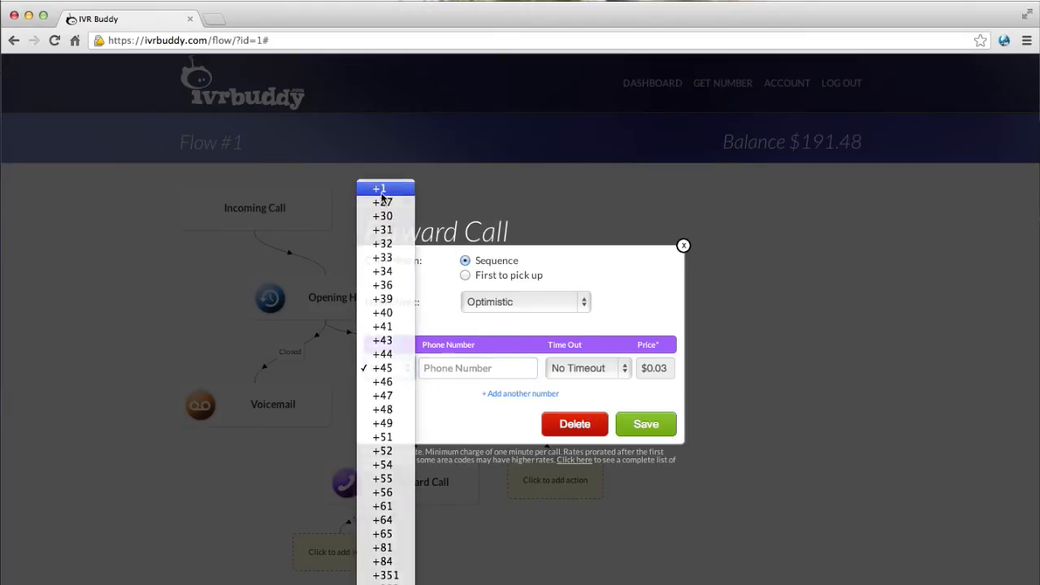
left_click(454, 367)
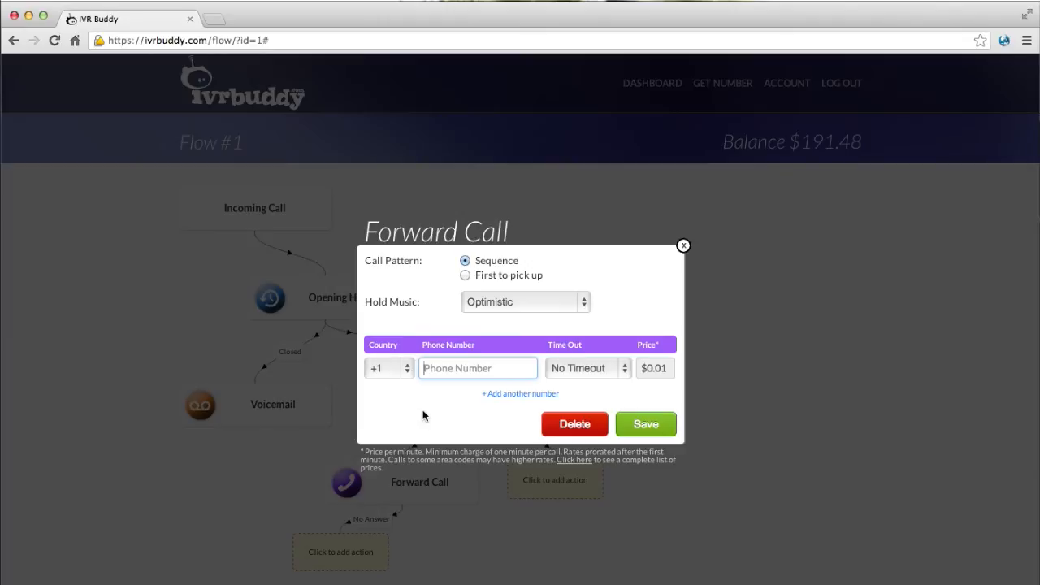
type("8885552020")
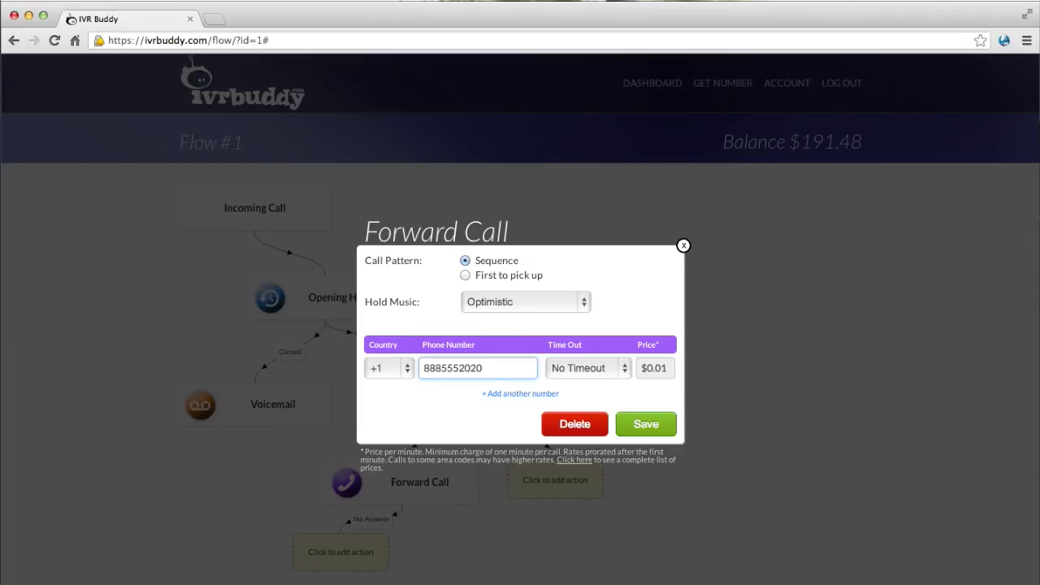
left_click(571, 371)
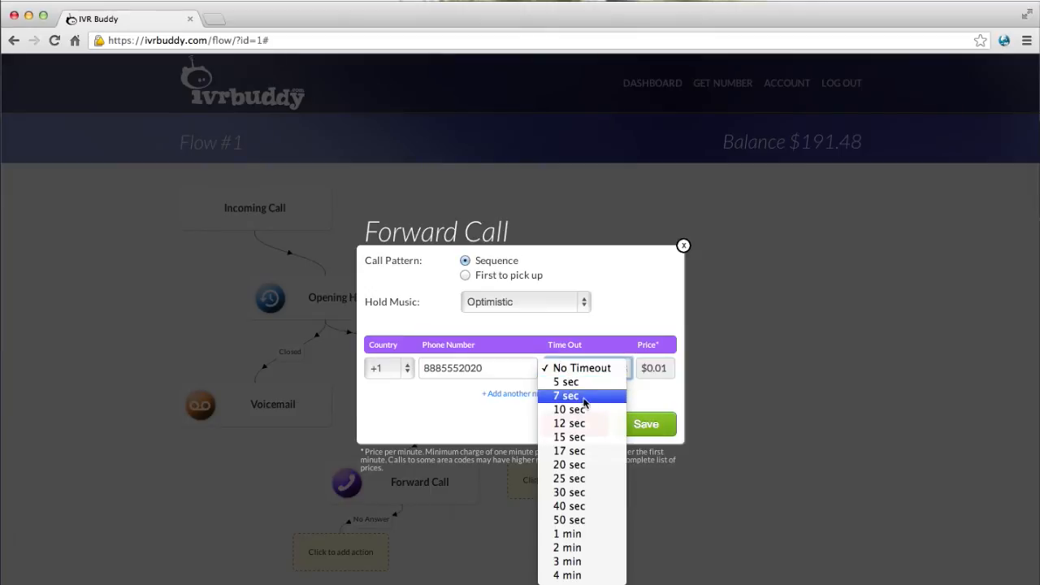
left_click(593, 451)
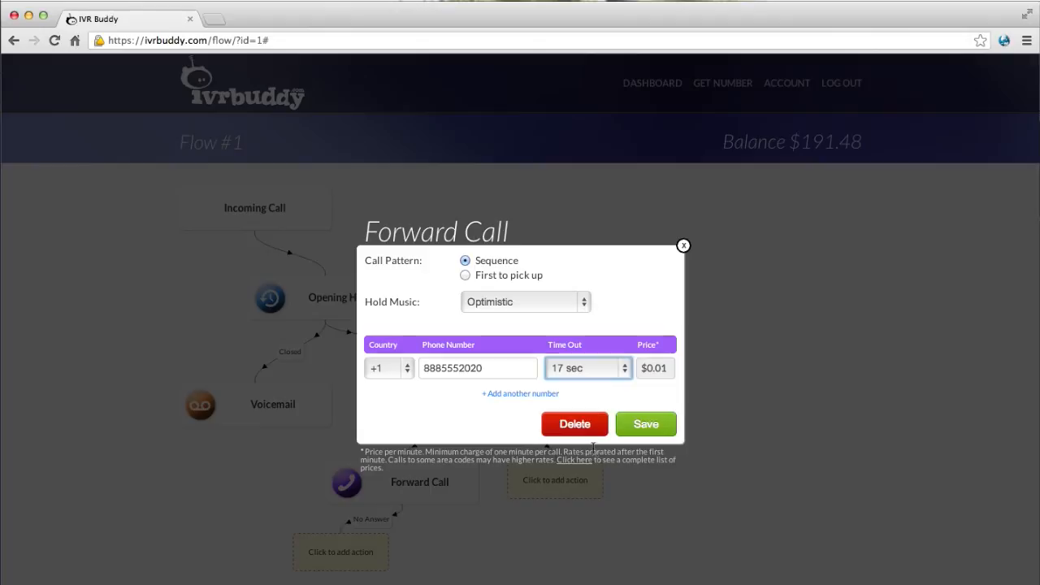
left_click(644, 425)
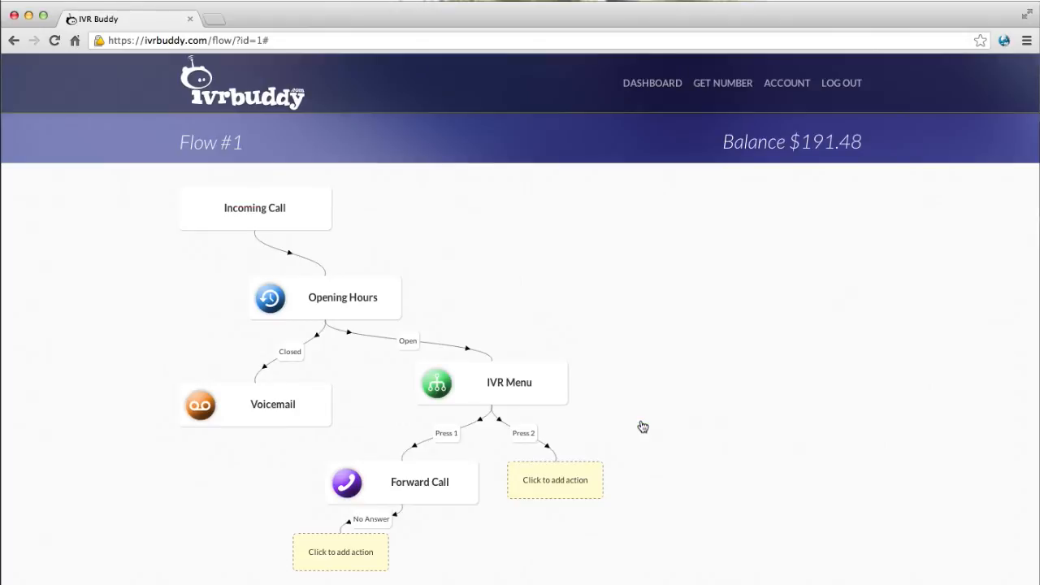
Add a Voicemail under the first No Answer branch with IVR instructions.mp3 uploaded as greeting.
left_click(358, 555)
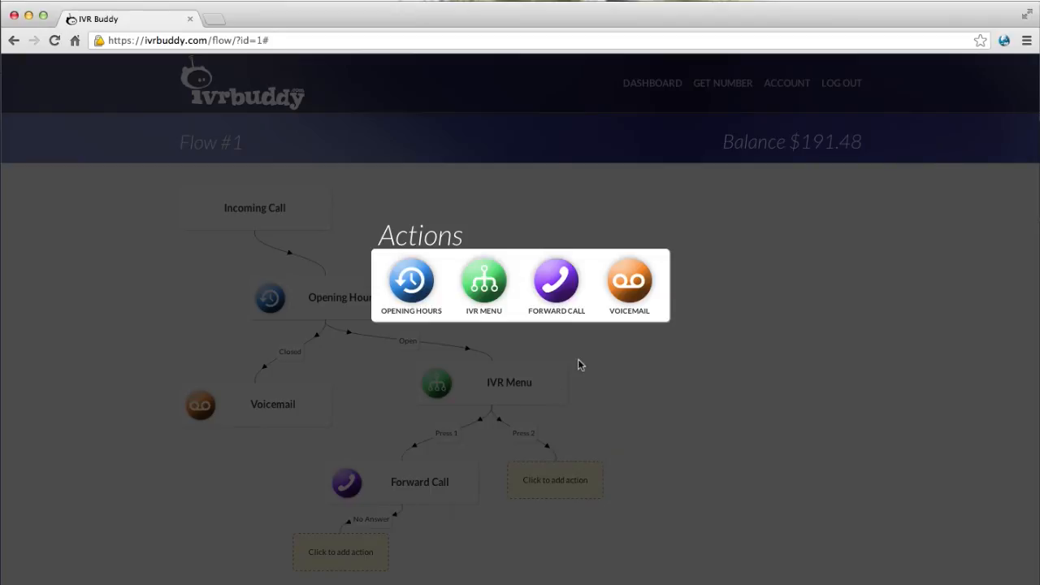
left_click(627, 284)
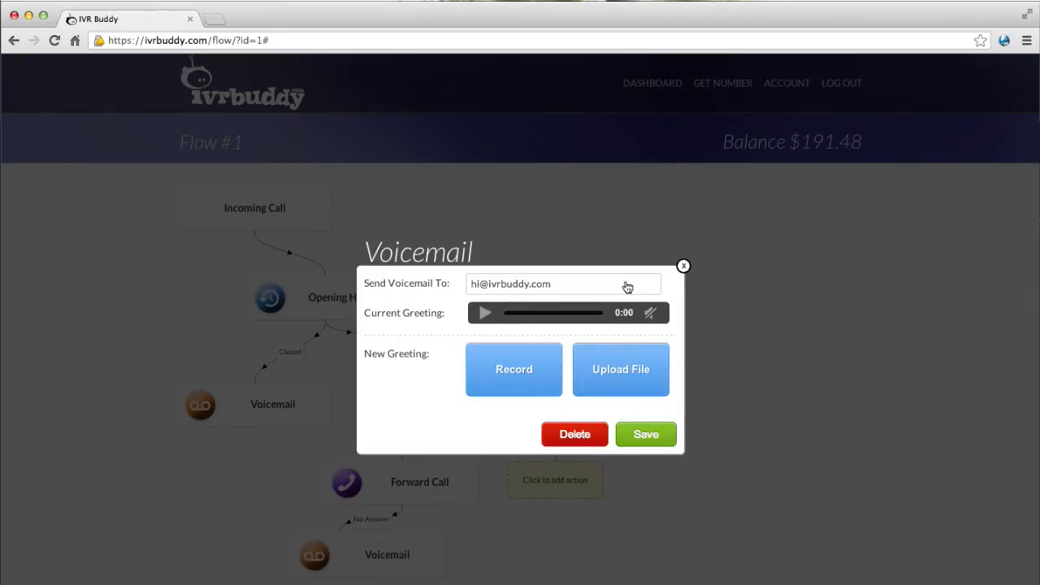
left_click(614, 375)
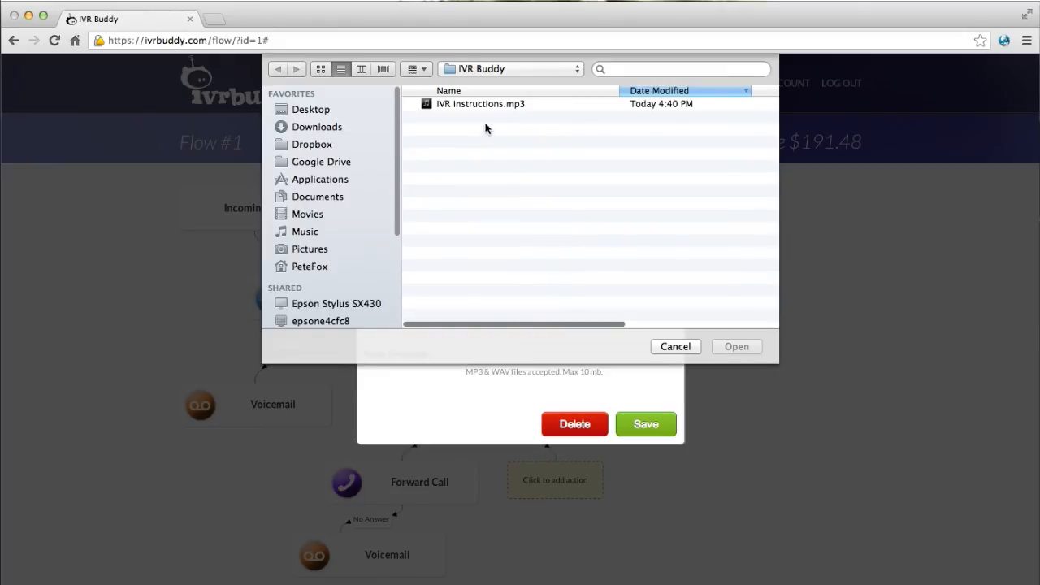
double_click(470, 104)
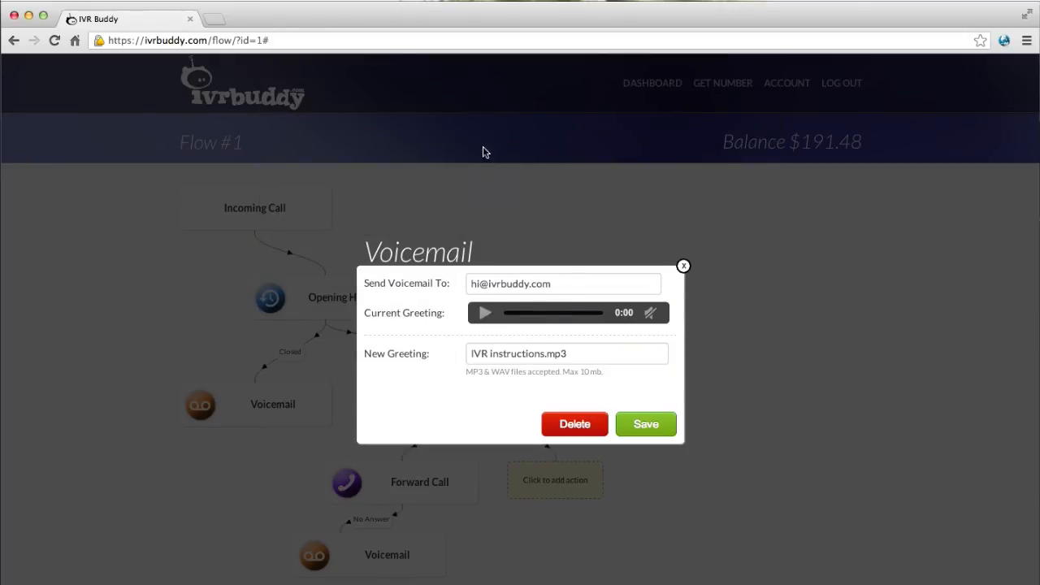
left_click(640, 428)
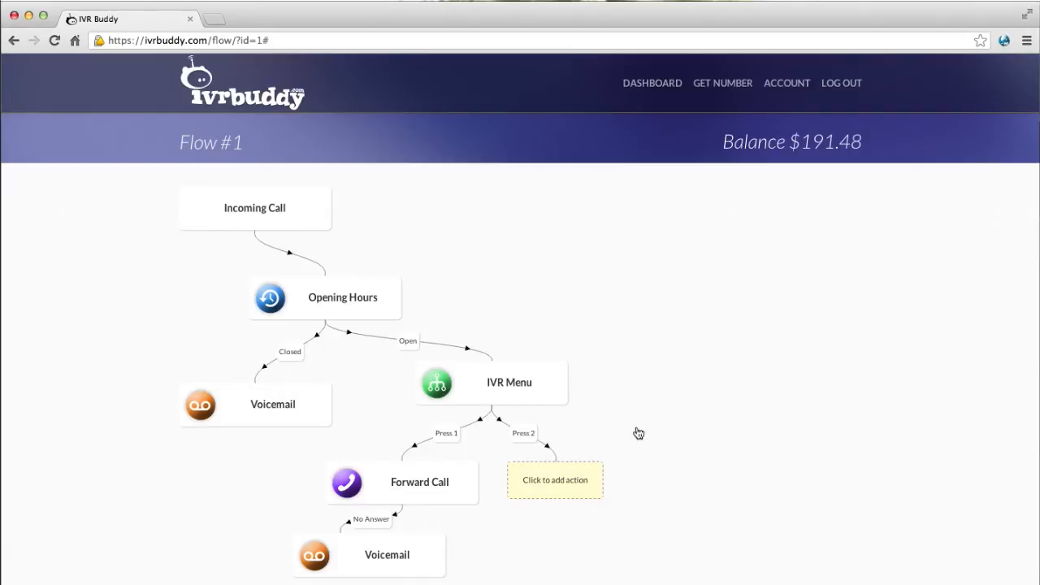
Add a first-to-pick-up Forward Call on Press 2 with Lounge hold music.
left_click(588, 482)
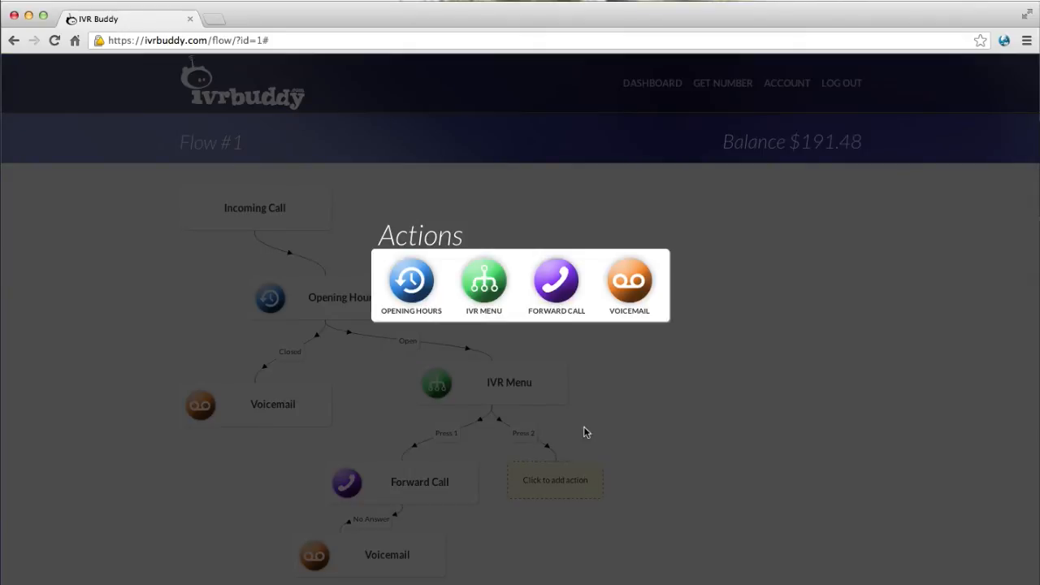
left_click(562, 300)
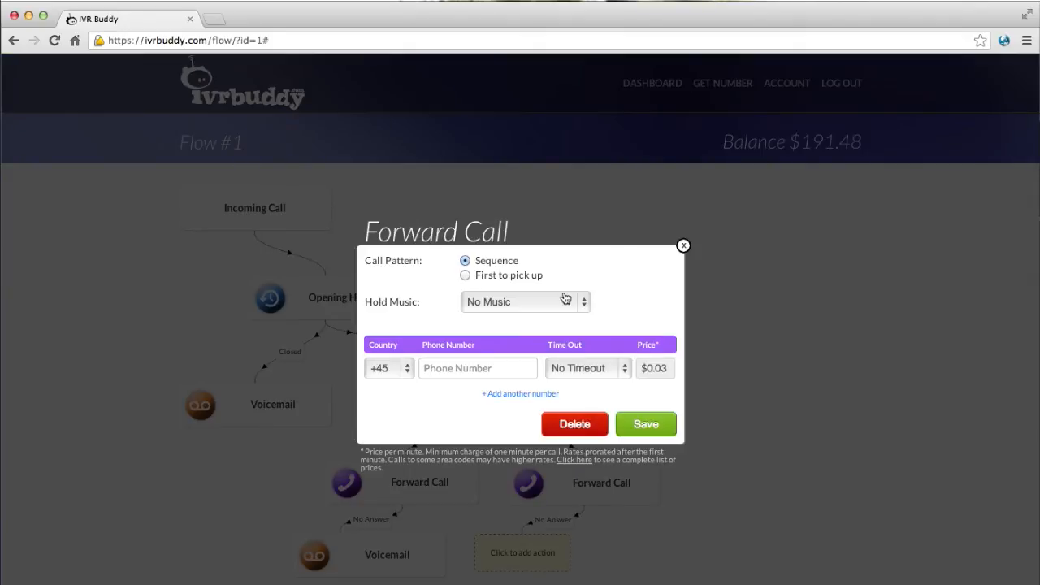
left_click(466, 277)
left_click(477, 303)
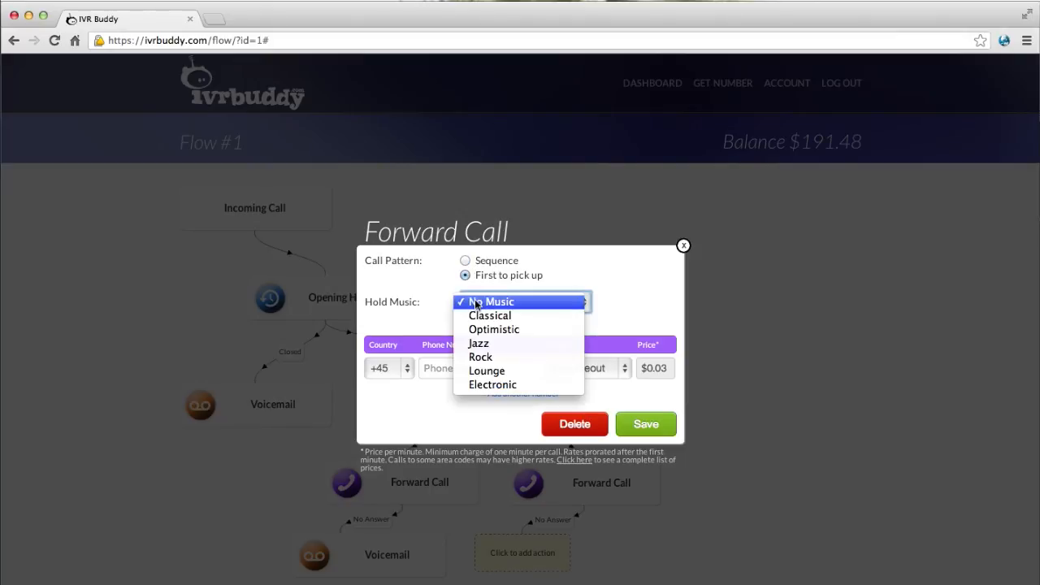
left_click(481, 379)
Enter the first phone number with a 15 sec timeout, add a second number, and save.
left_click(483, 369)
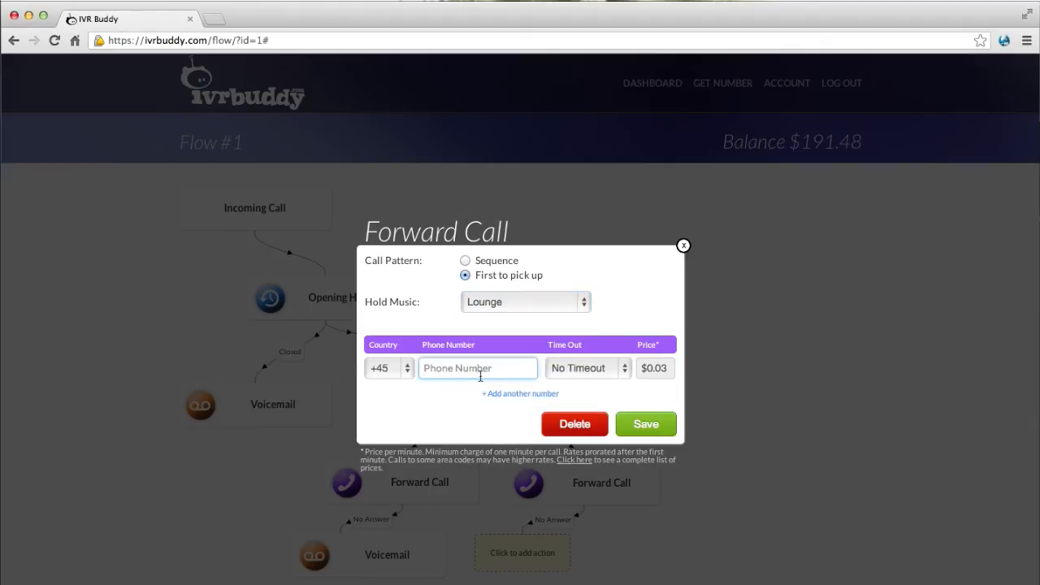
type("20252025")
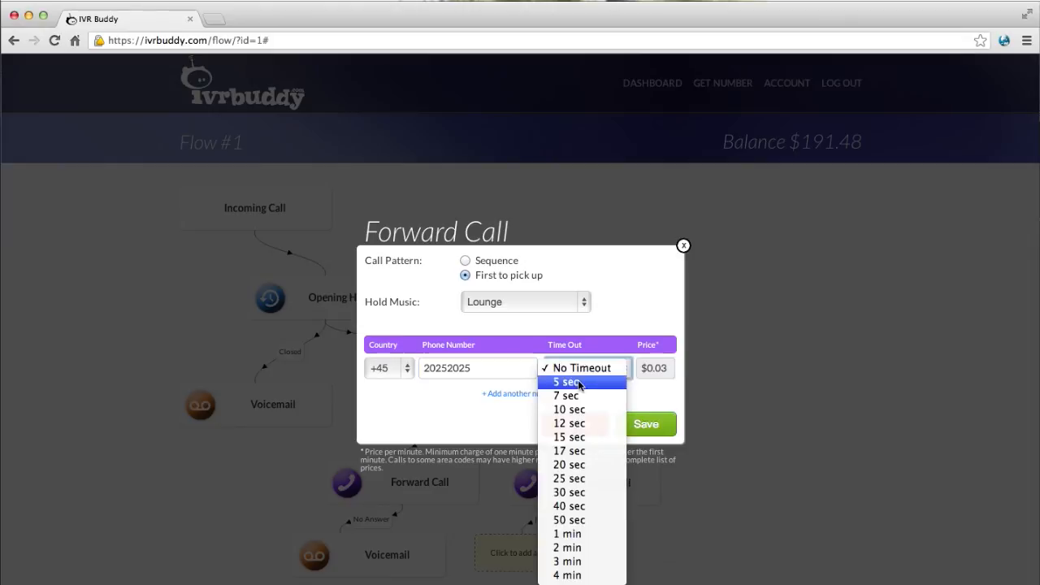
left_click(568, 436)
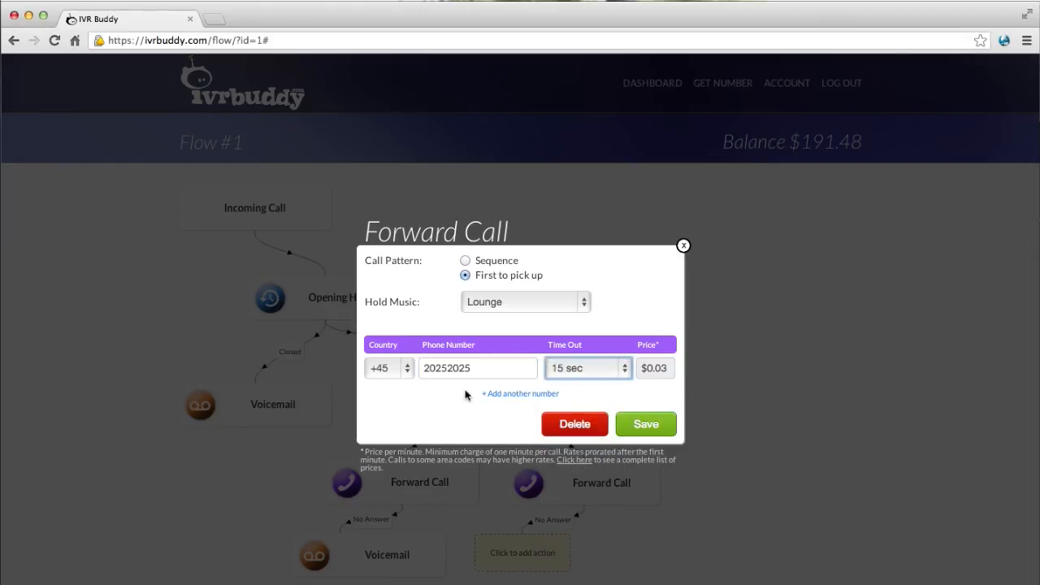
left_click(494, 394)
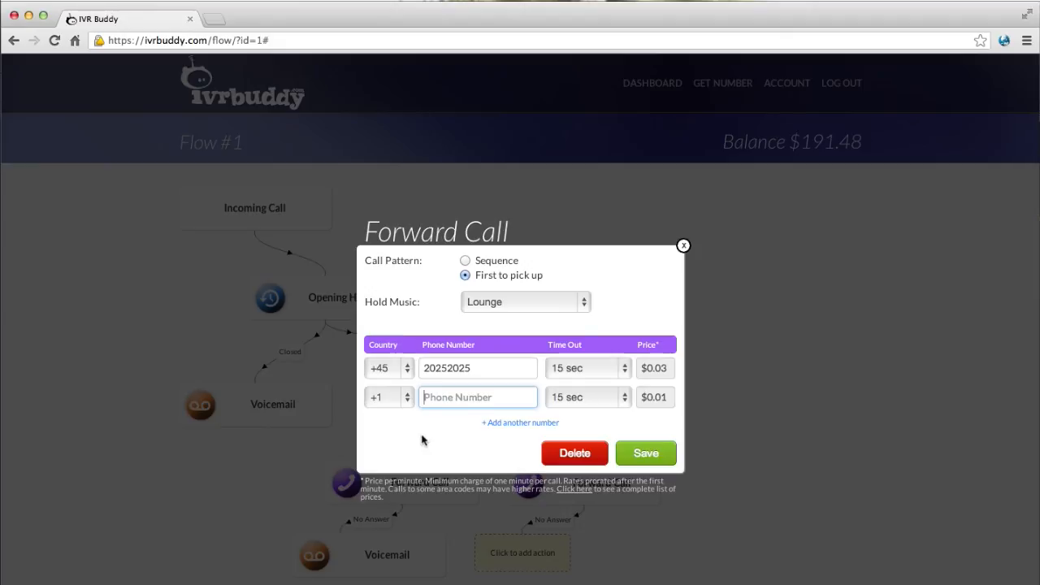
type("88855")
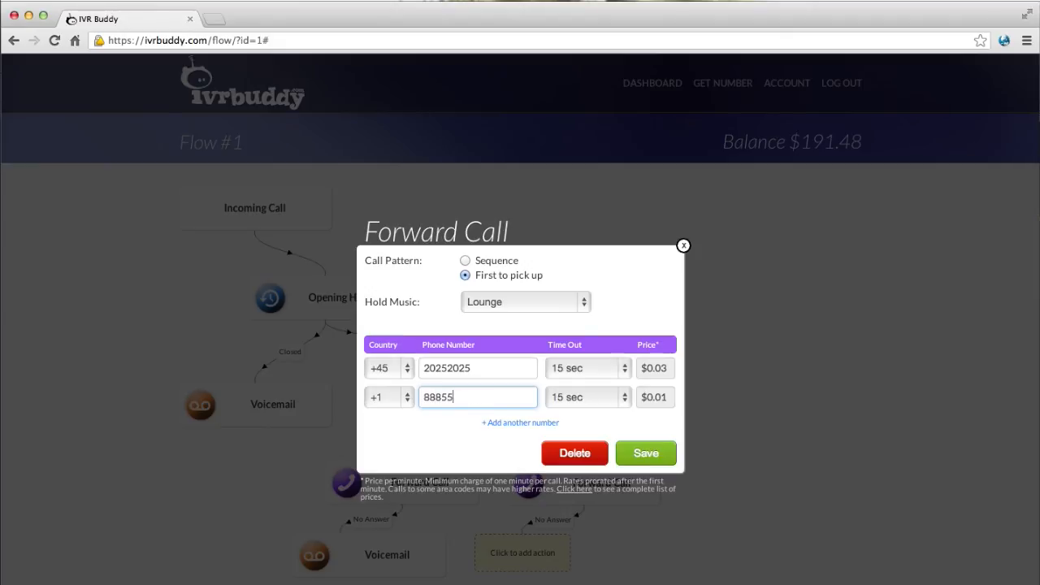
type("52020")
left_click(647, 453)
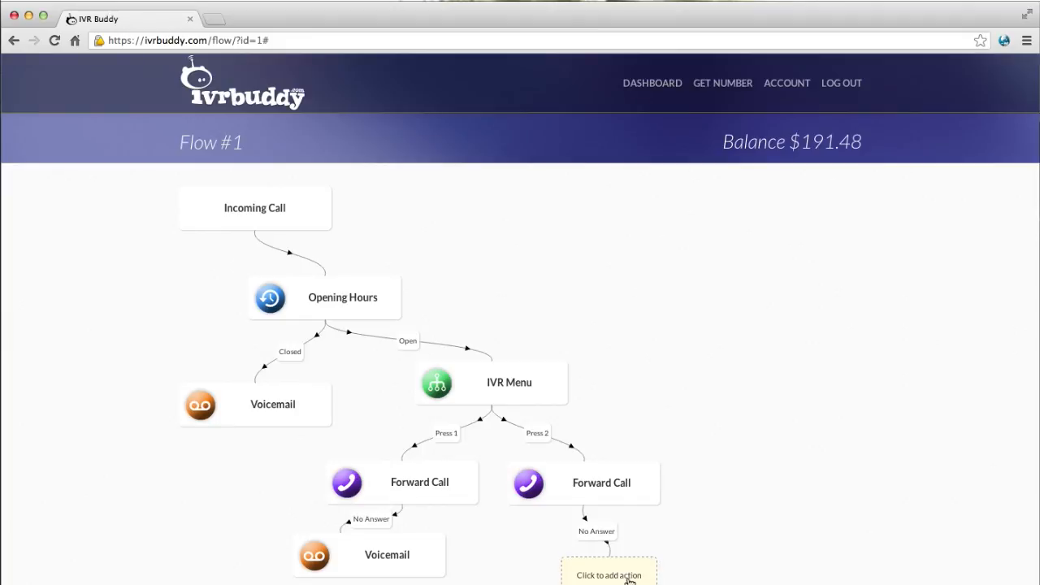
Add a Voicemail under the second No Answer branch using IVR instructions.mp3 as greeting.
left_click(628, 578)
left_click(628, 292)
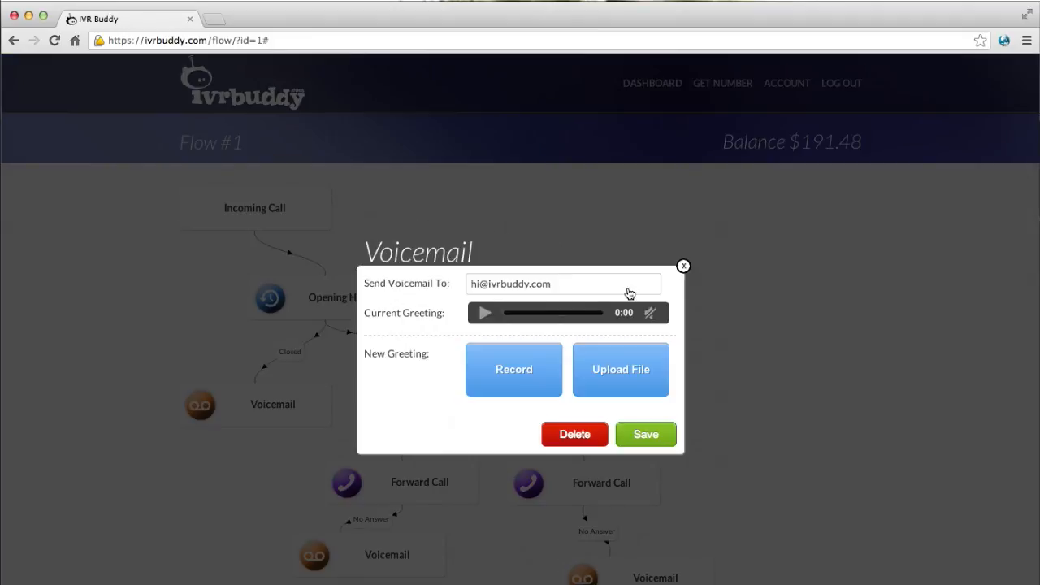
left_click(607, 371)
double_click(470, 106)
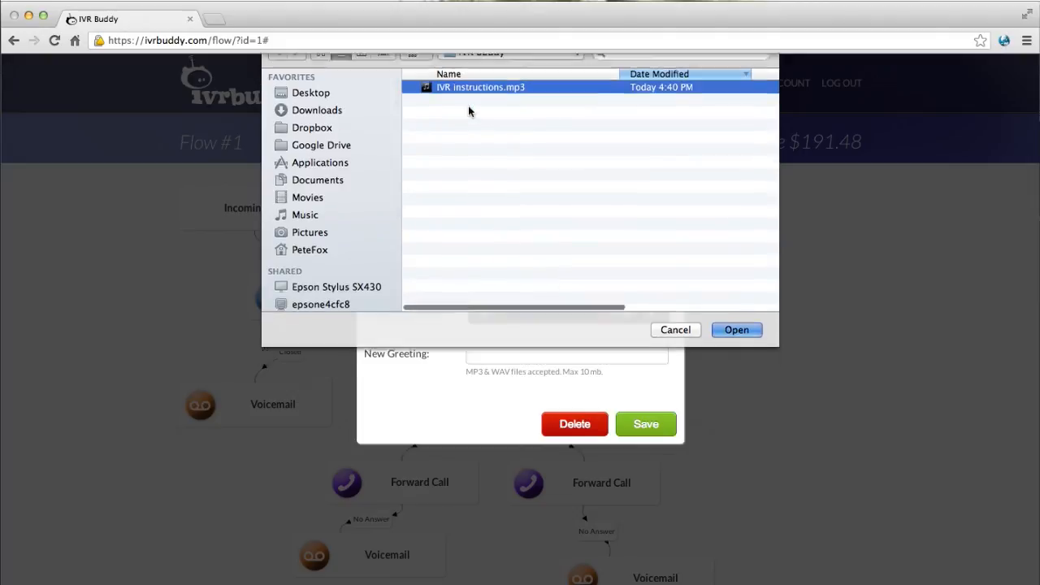
left_click(644, 424)
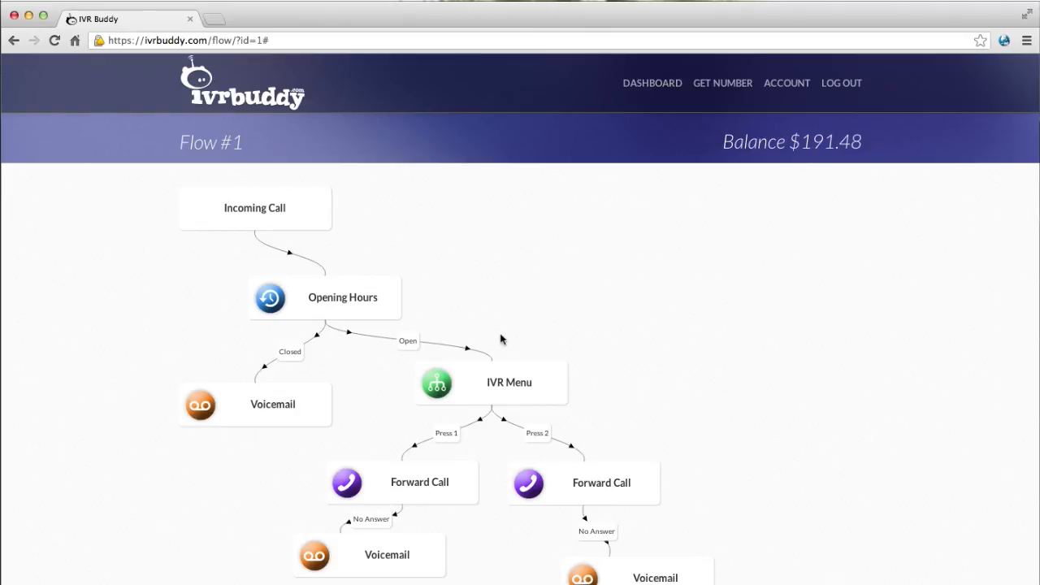
Retitle the flow 'My American Number' and save it.
left_click(221, 148)
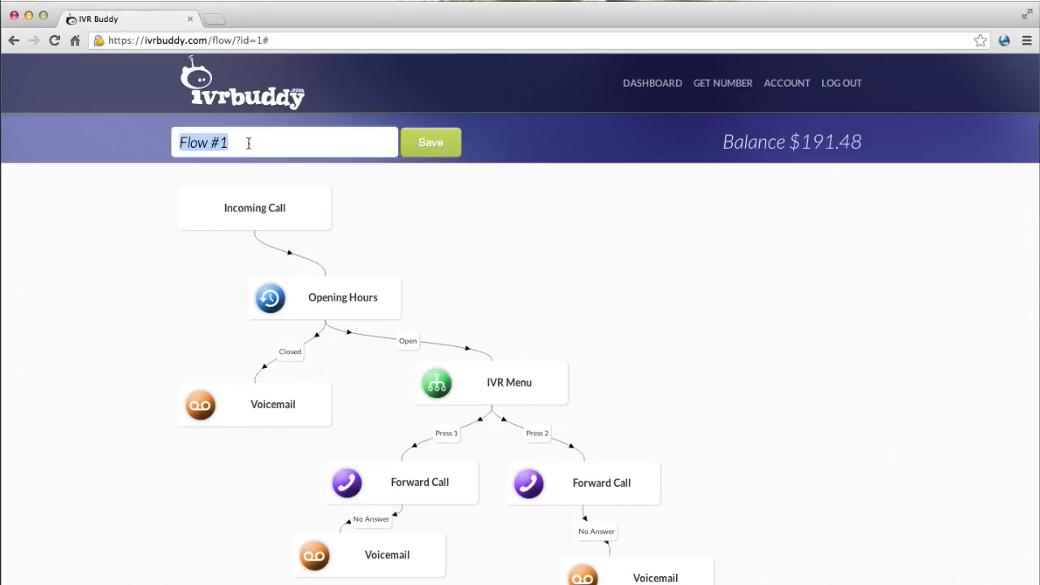
type("My American Number")
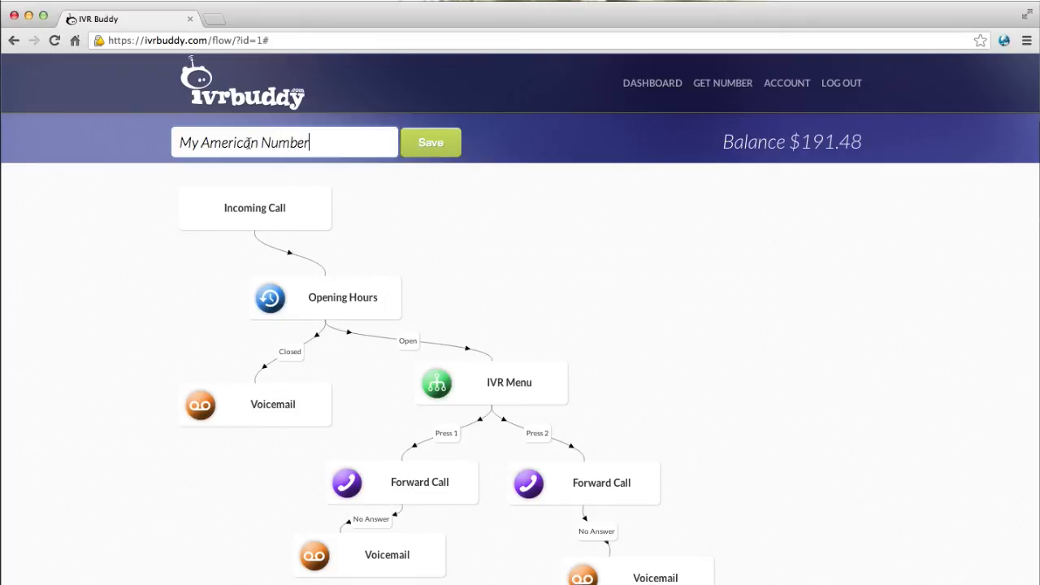
left_click(428, 146)
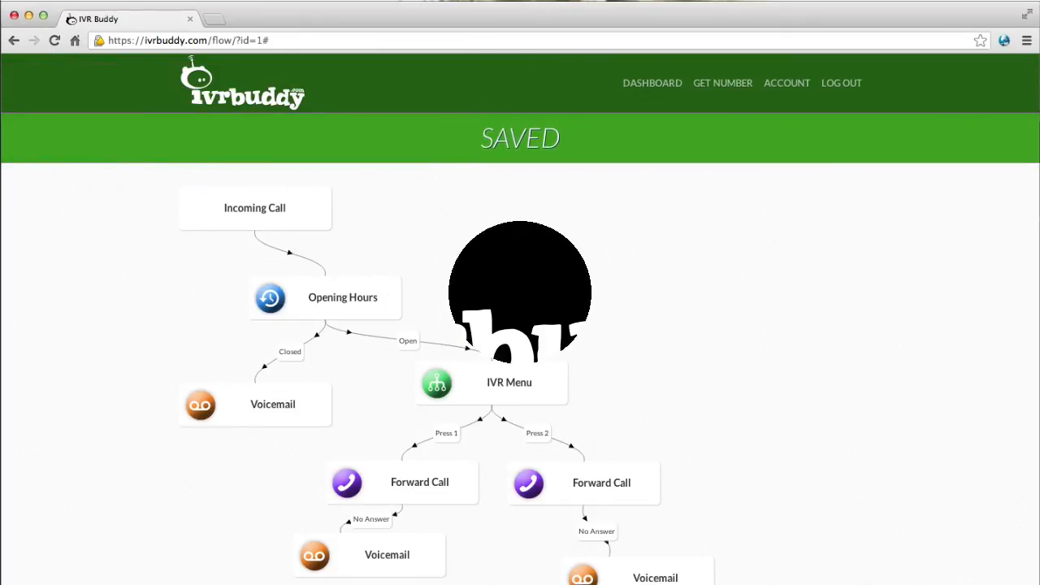